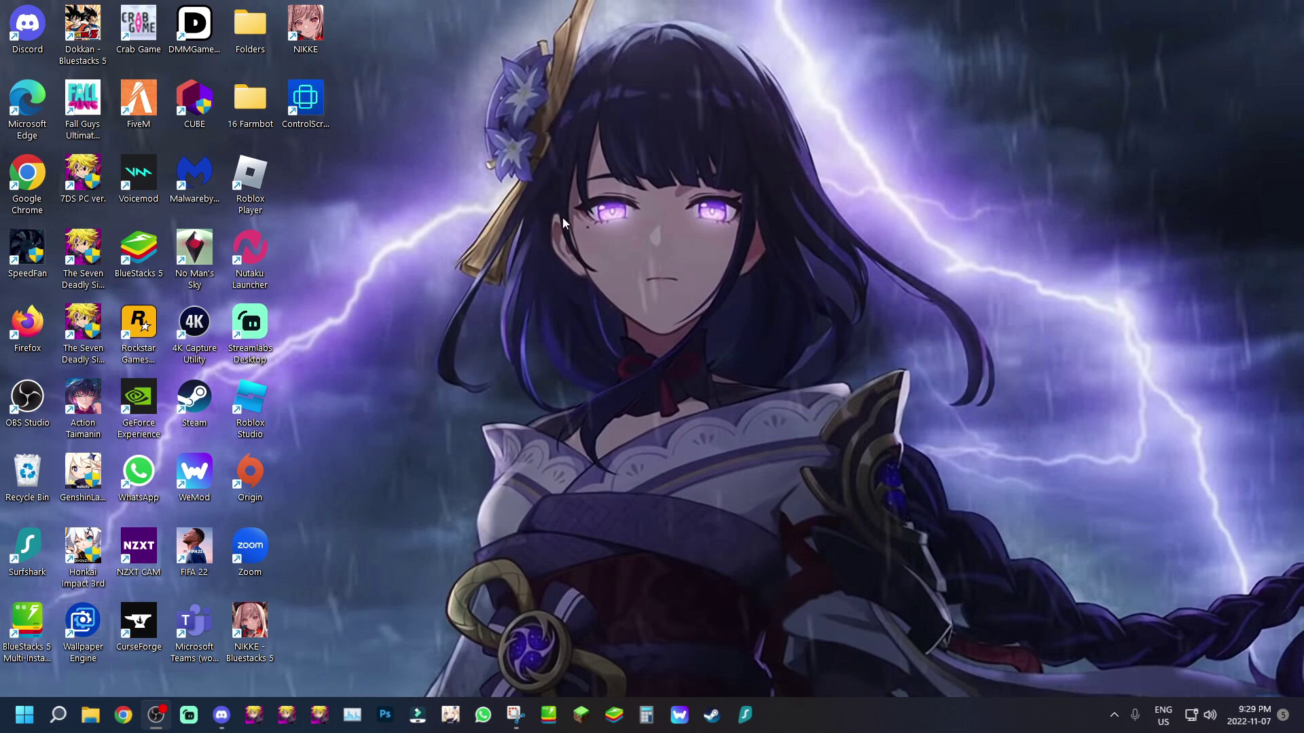
Launch the BlueStacks Multi-Instance Manager and reposition its window
double_click(27, 623)
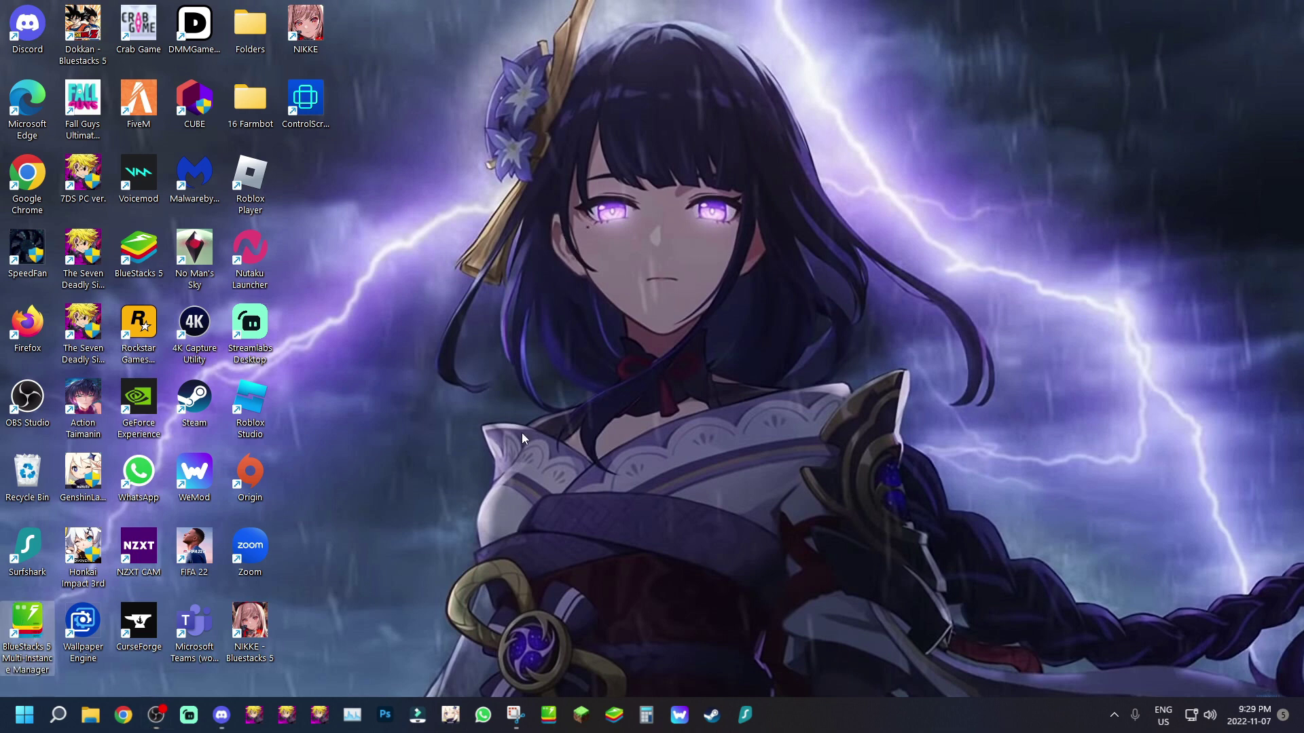
mouse_move(717, 178)
mouse_down()
mouse_move(759, 169)
mouse_move(742, 173)
mouse_up()
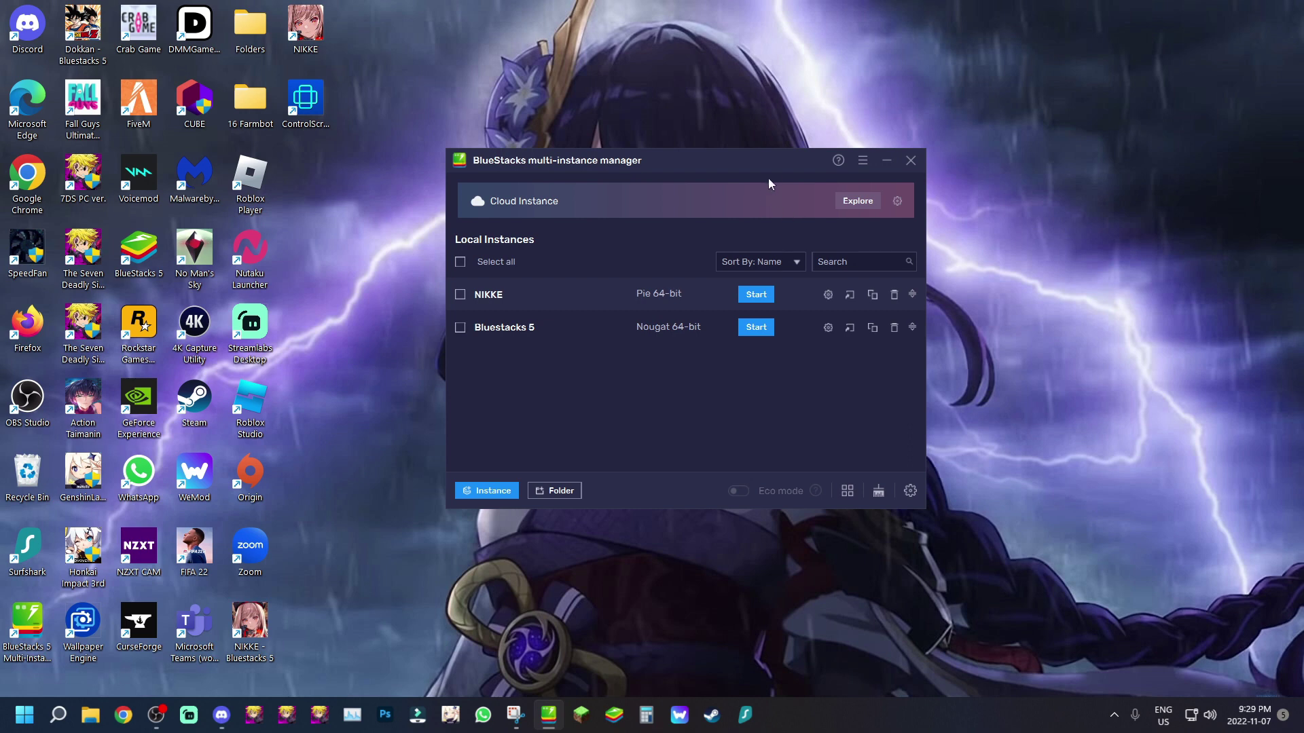
drag(767, 167, 758, 166)
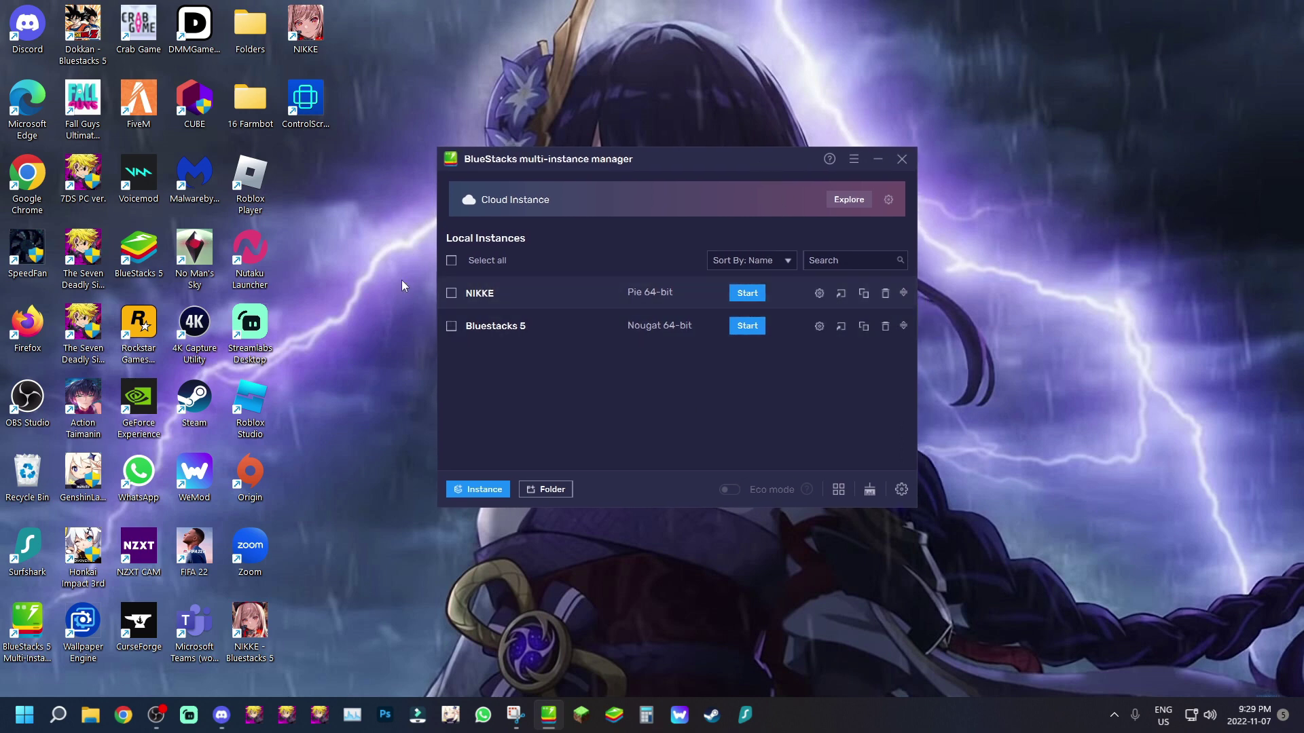
mouse_move(735, 161)
mouse_down()
mouse_move(718, 162)
mouse_move(731, 166)
mouse_up()
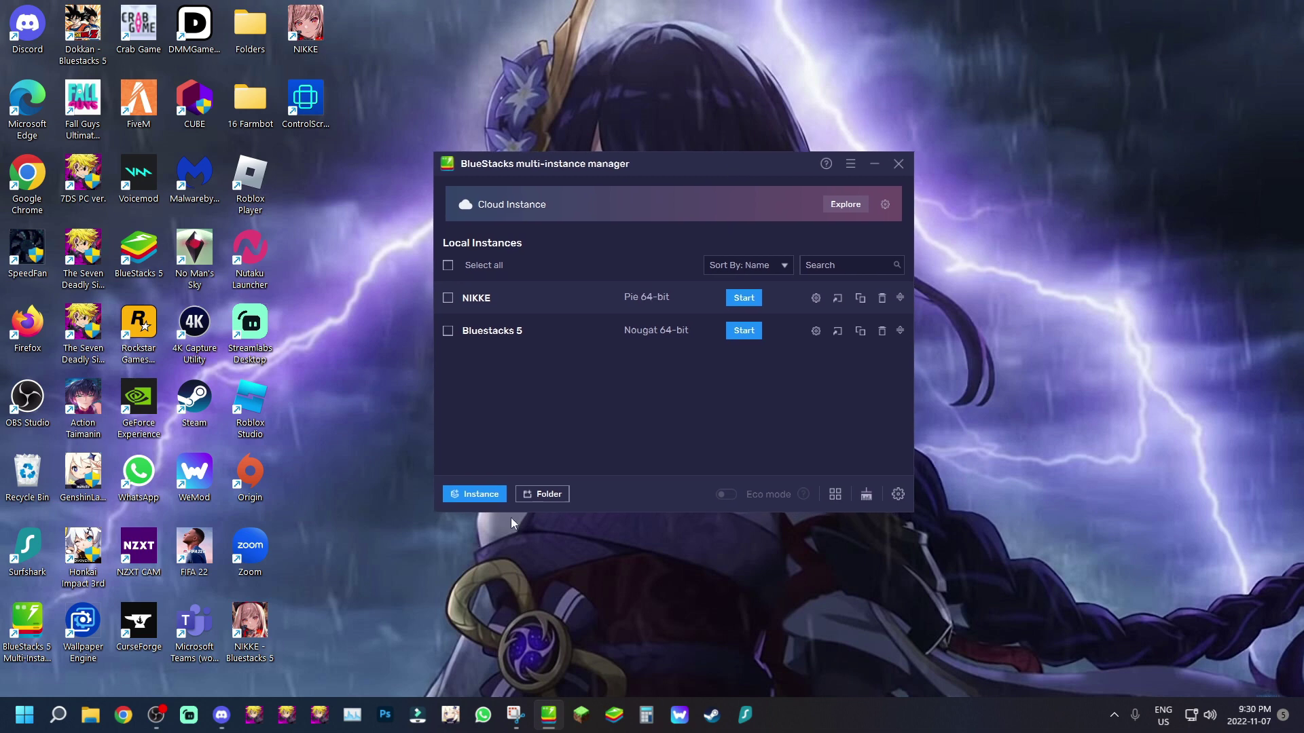
Begin a fresh instance, check the Android version list, then cancel without creating it
click(481, 499)
click(727, 324)
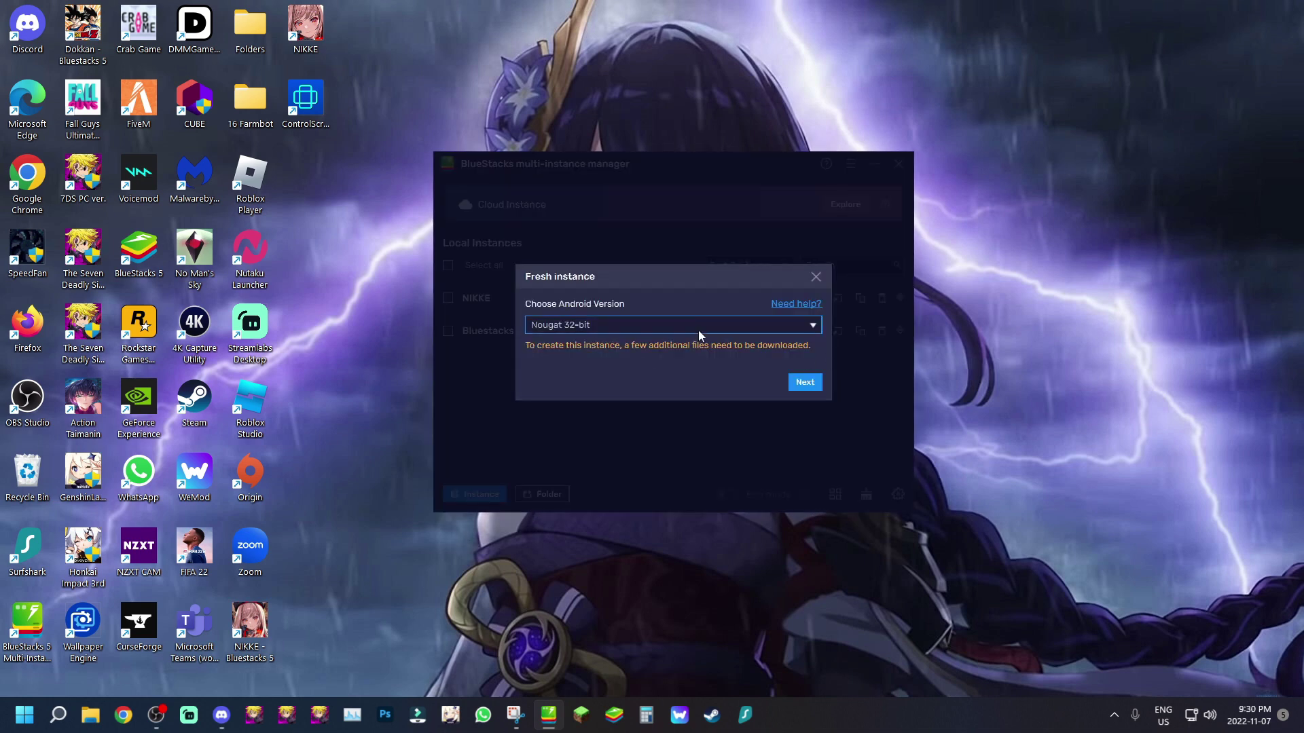
click(702, 328)
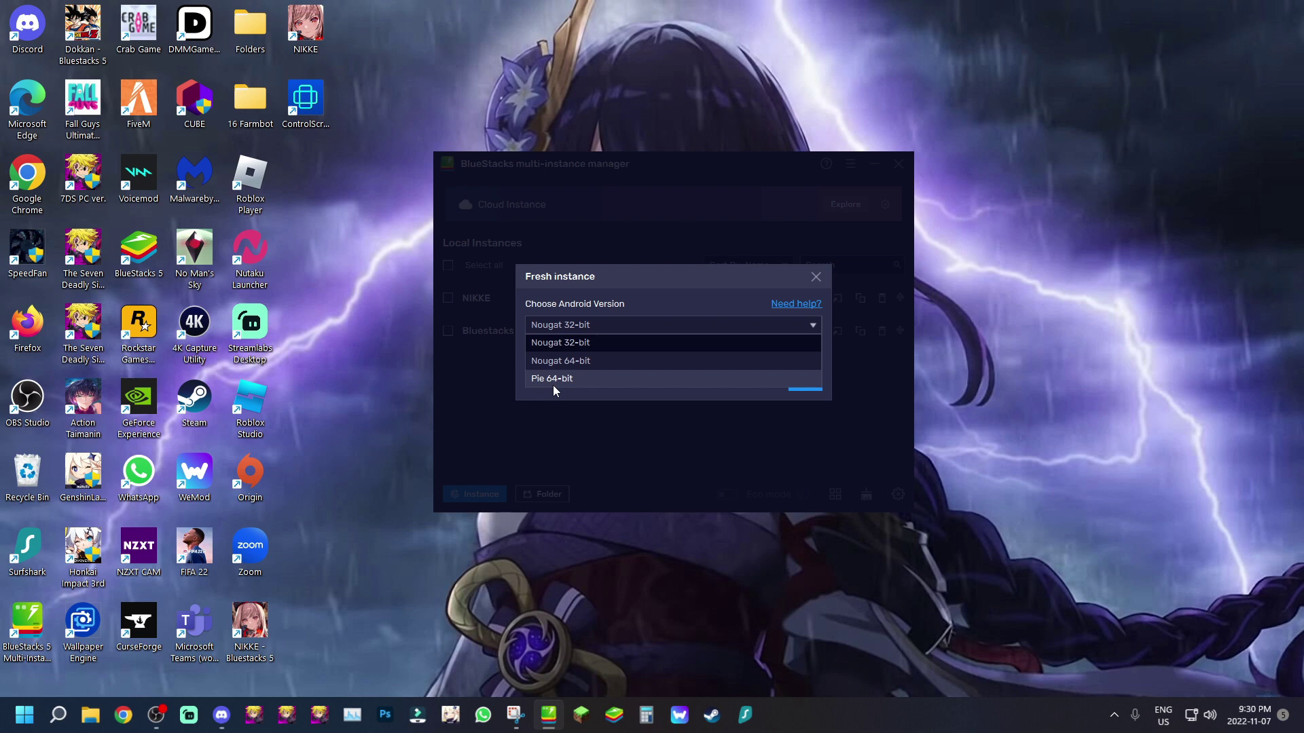
click(815, 276)
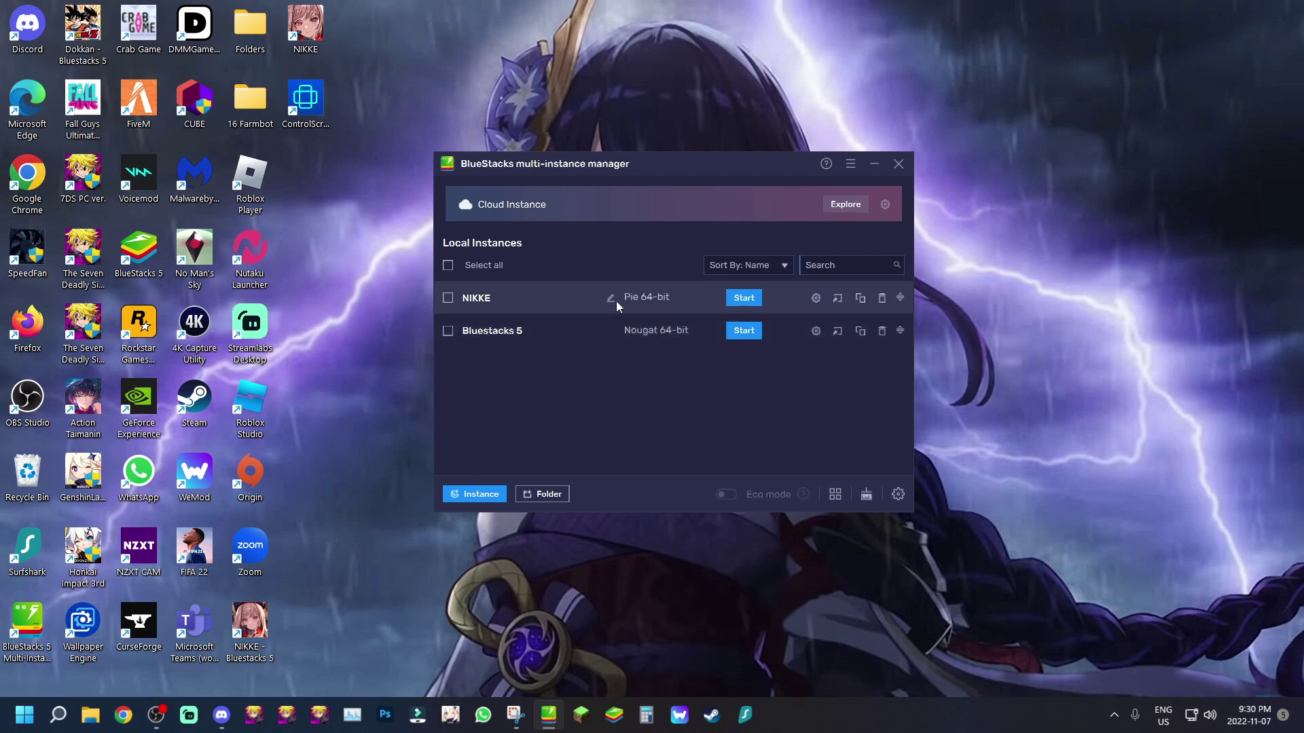
Start the NIKKE instance and maximize its emulator window
click(757, 303)
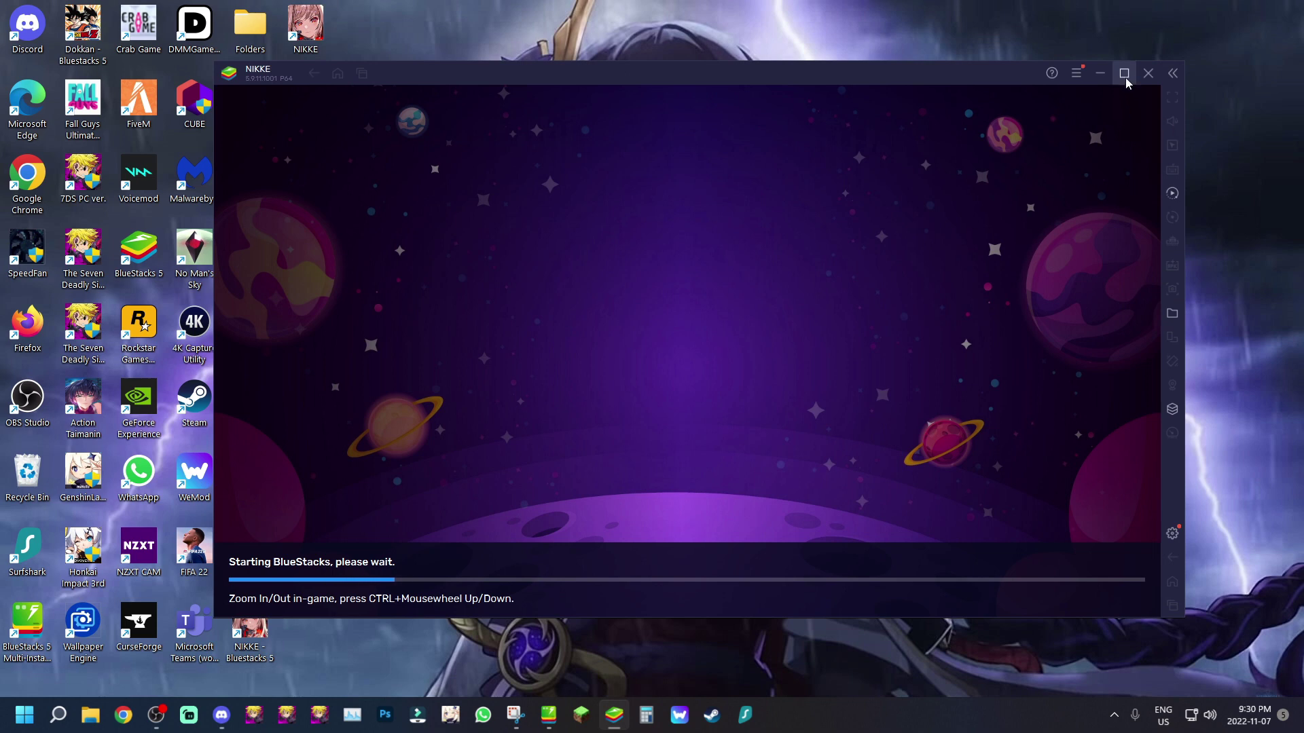
drag(742, 72, 731, 83)
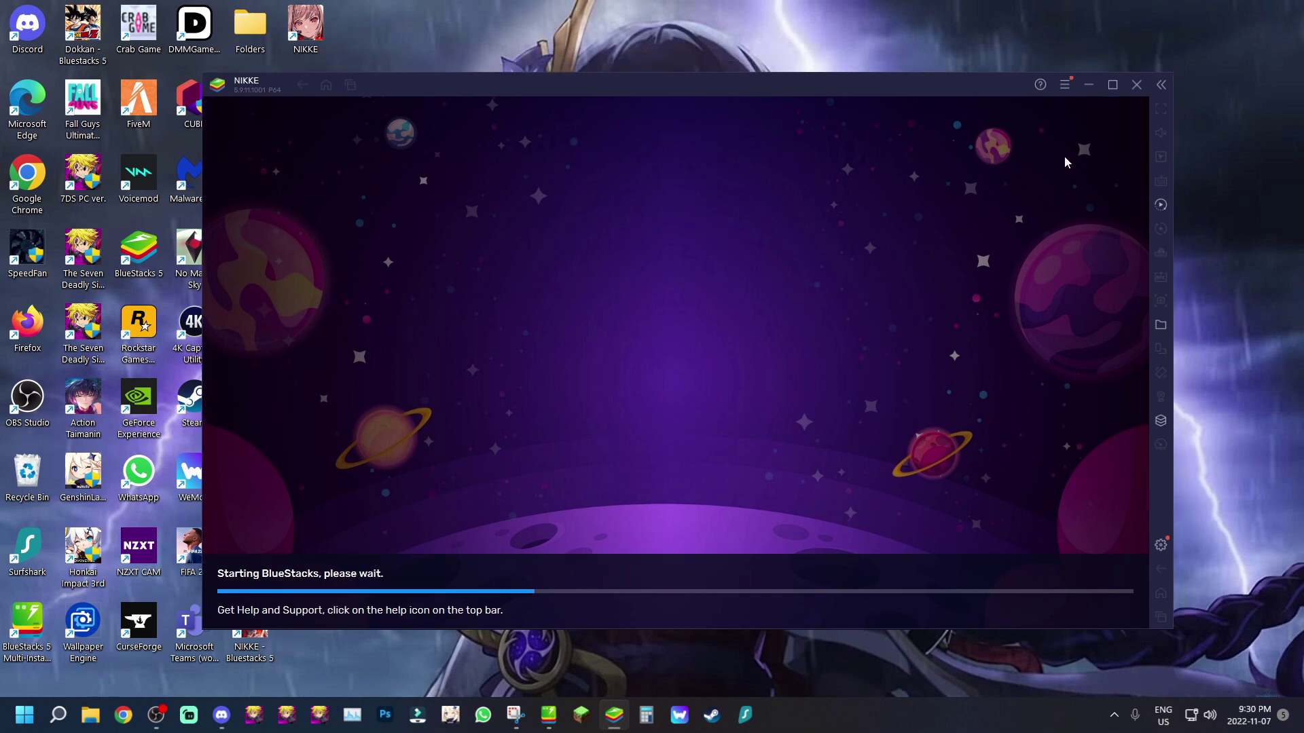
click(1111, 93)
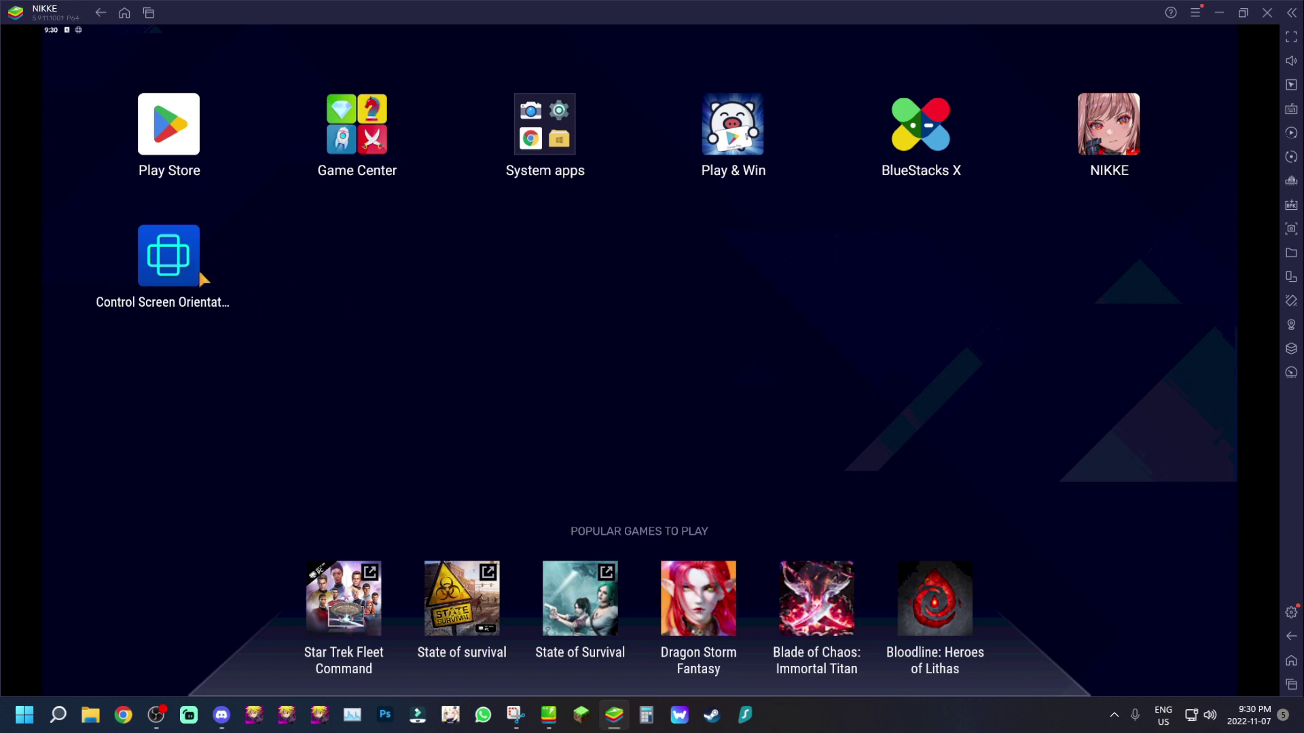
click(163, 129)
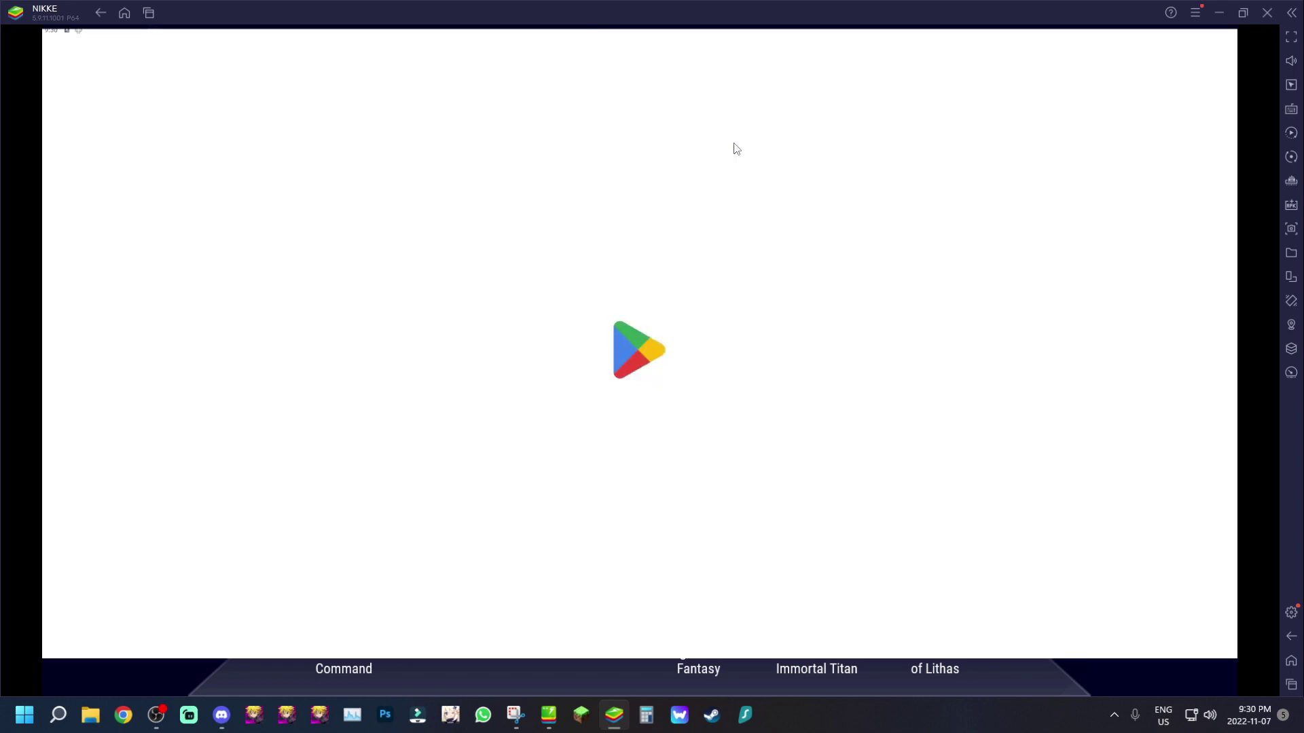
click(503, 51)
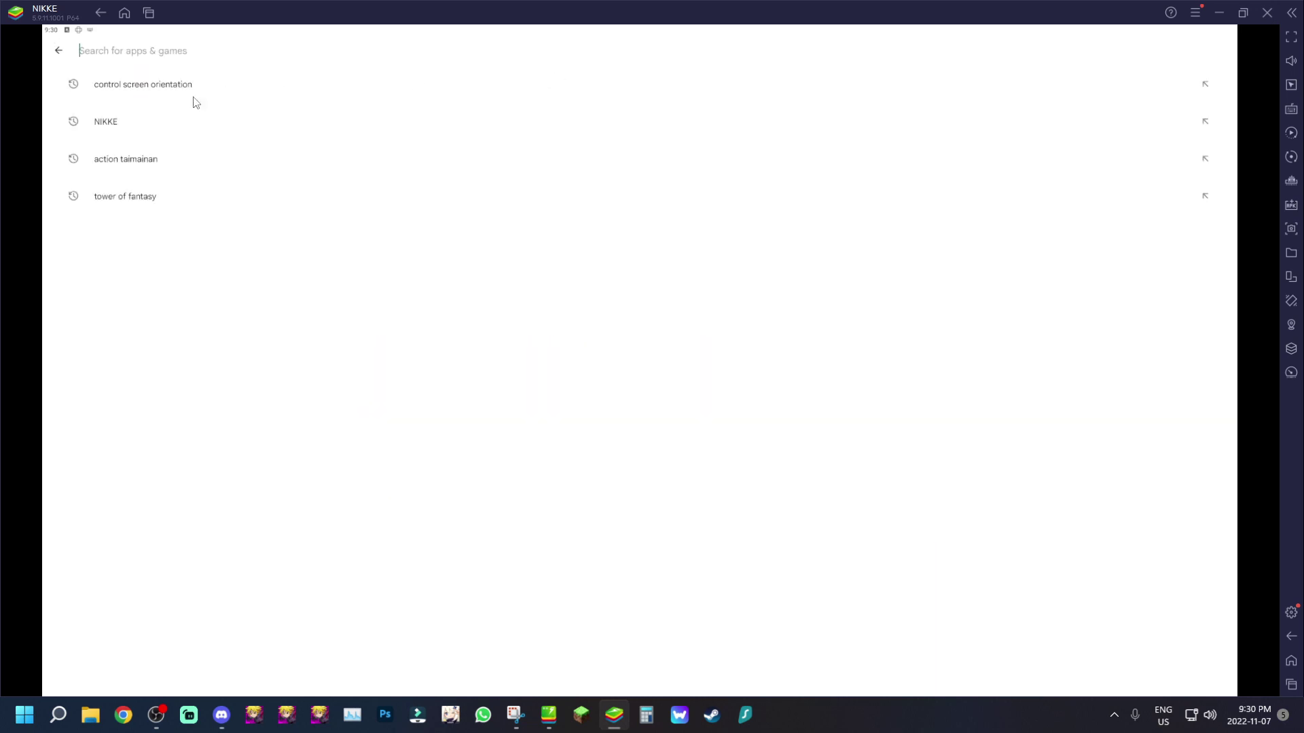
click(143, 88)
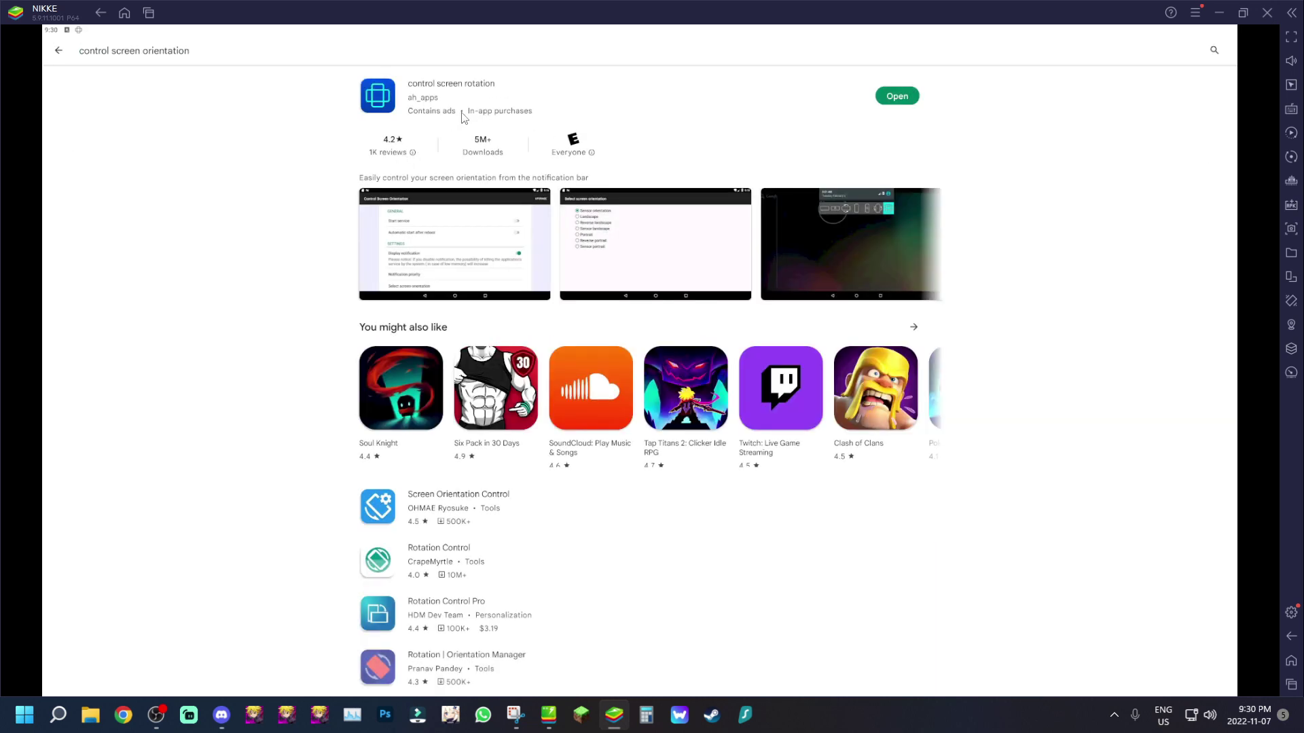
click(57, 53)
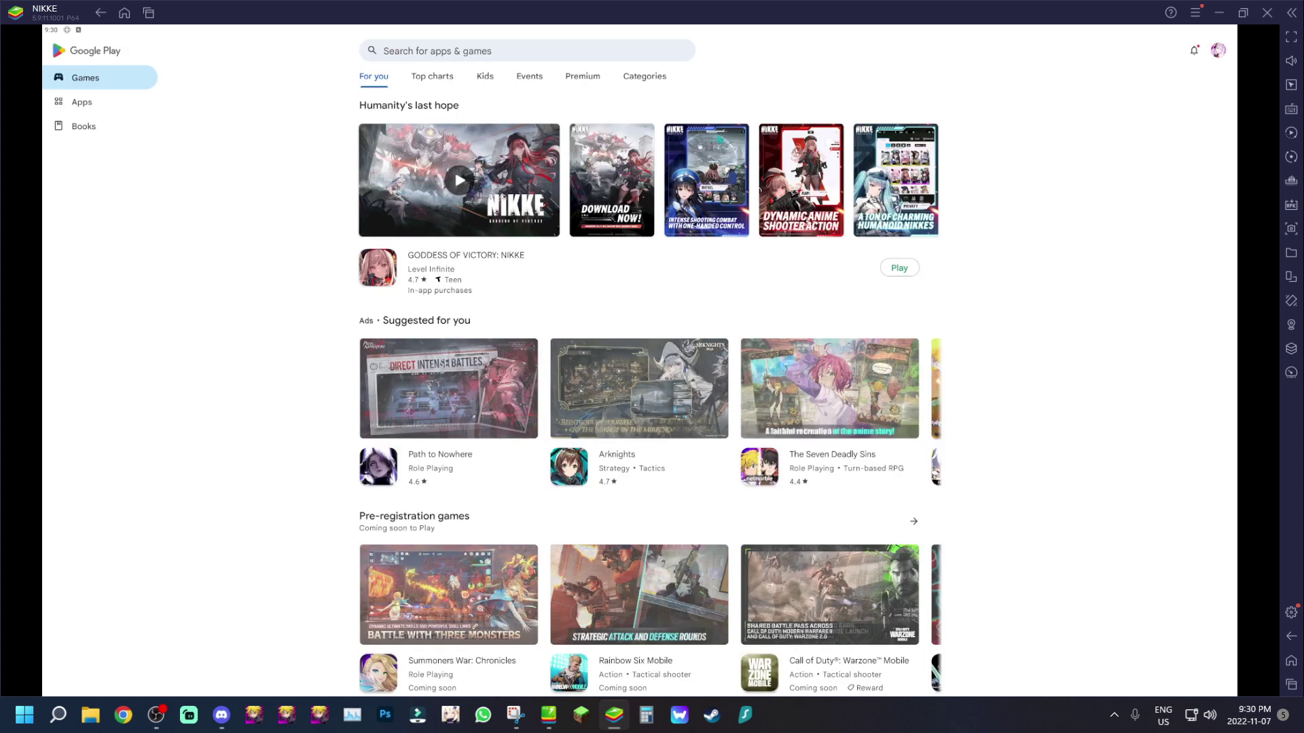
click(1291, 638)
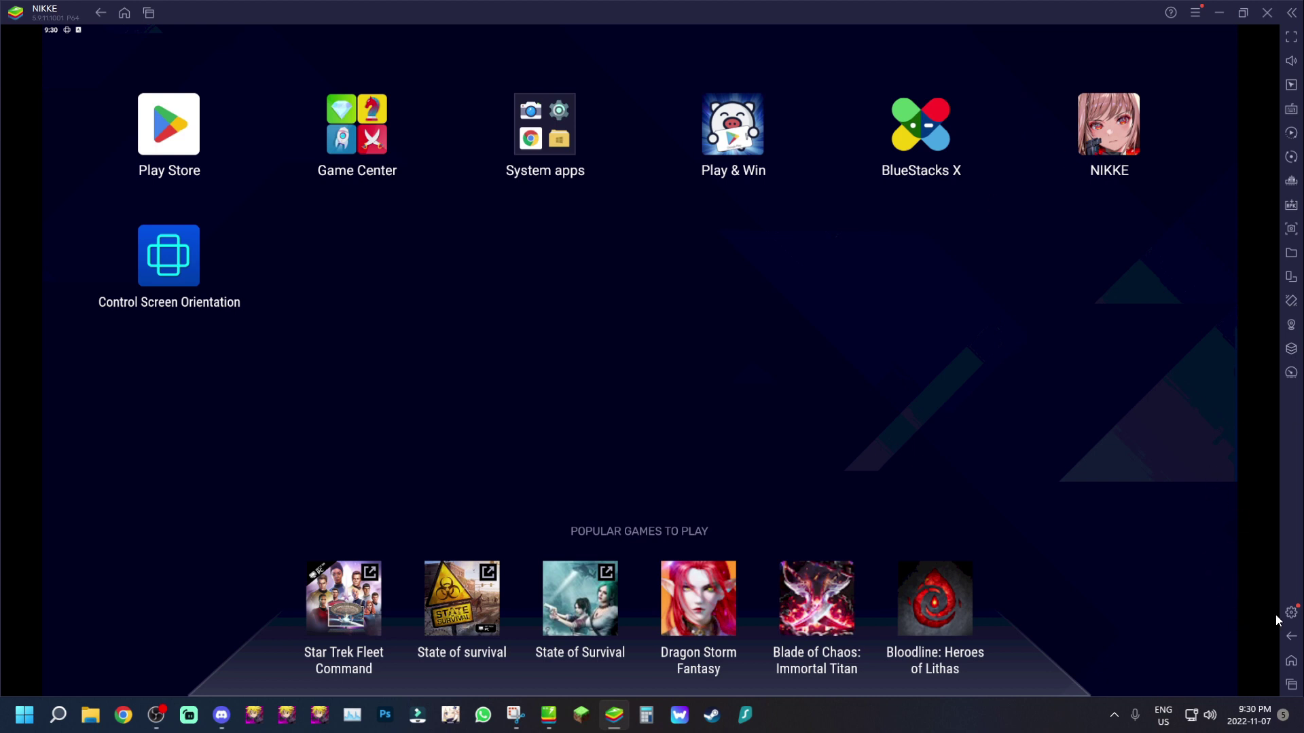
Open BlueStacks Settings with Ctrl+Shift+I and view the Display page at 3840 x 2160
key(ctrl+shift+i)
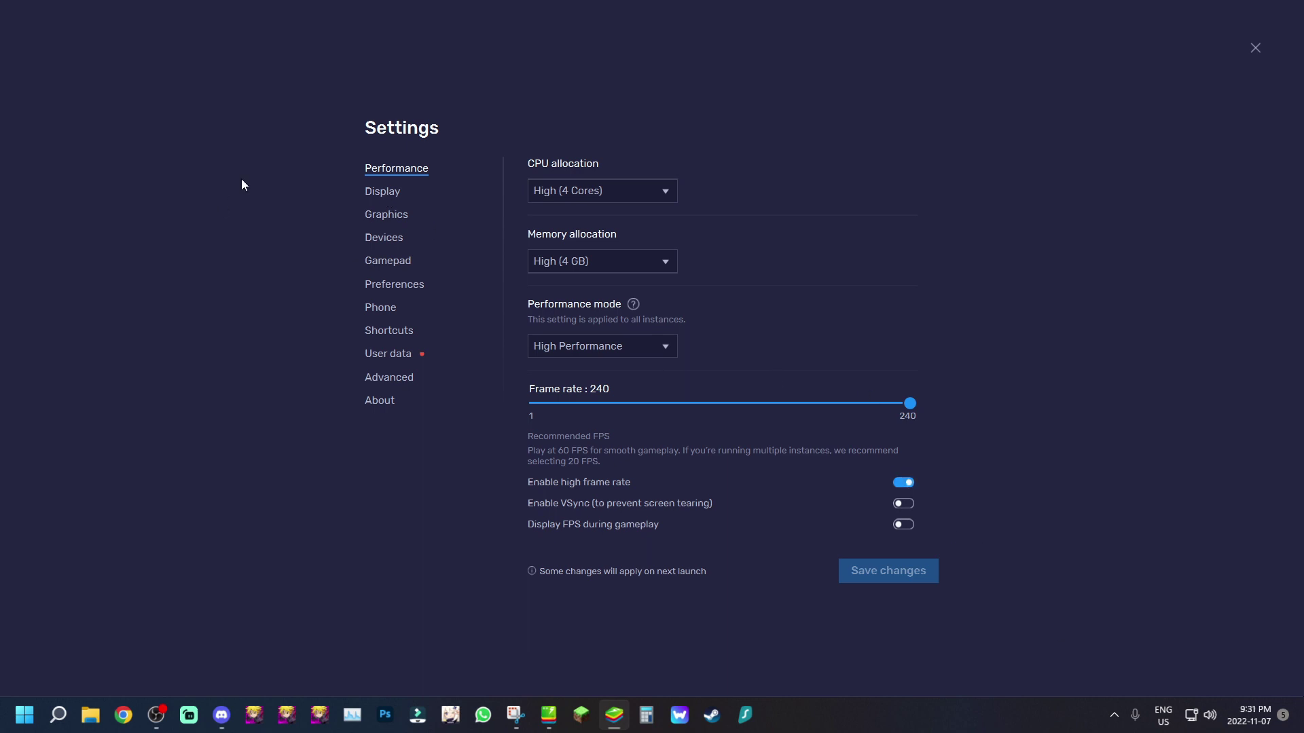
click(367, 193)
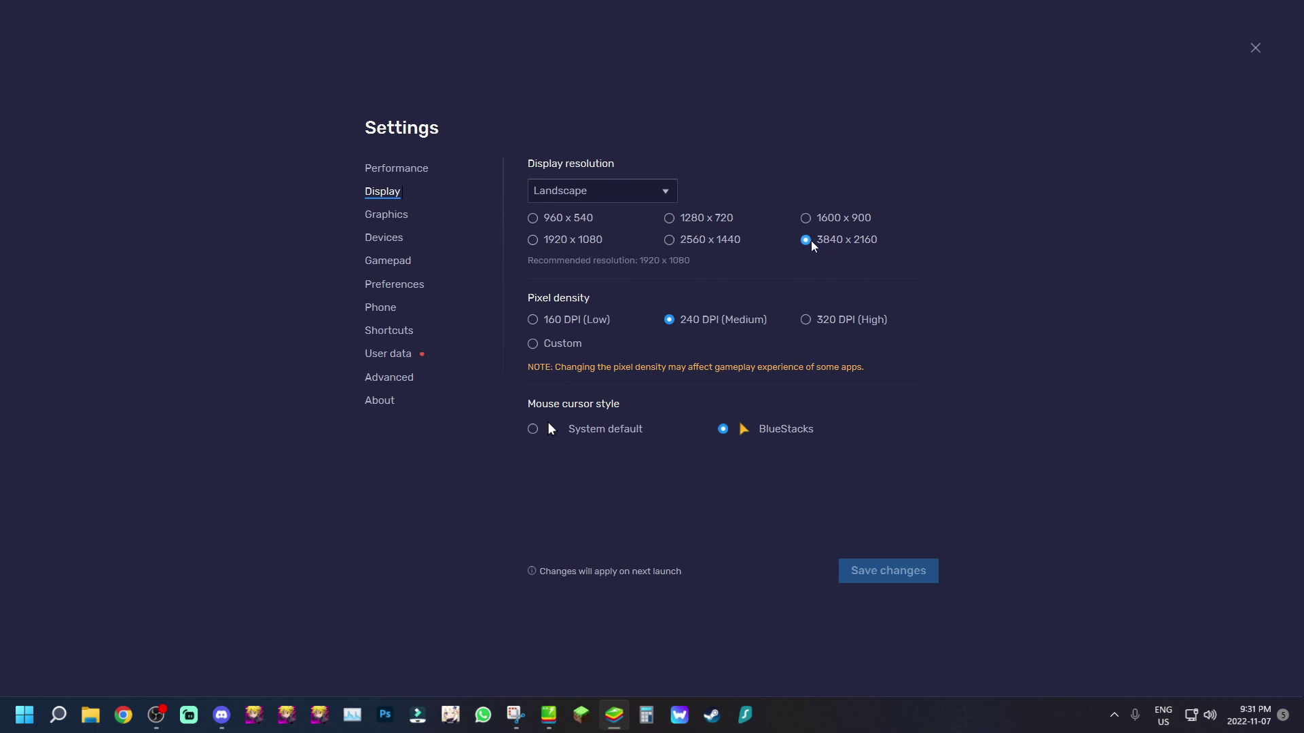
Review the Graphics, Devices, Display and Performance settings pages, then close Settings
click(396, 221)
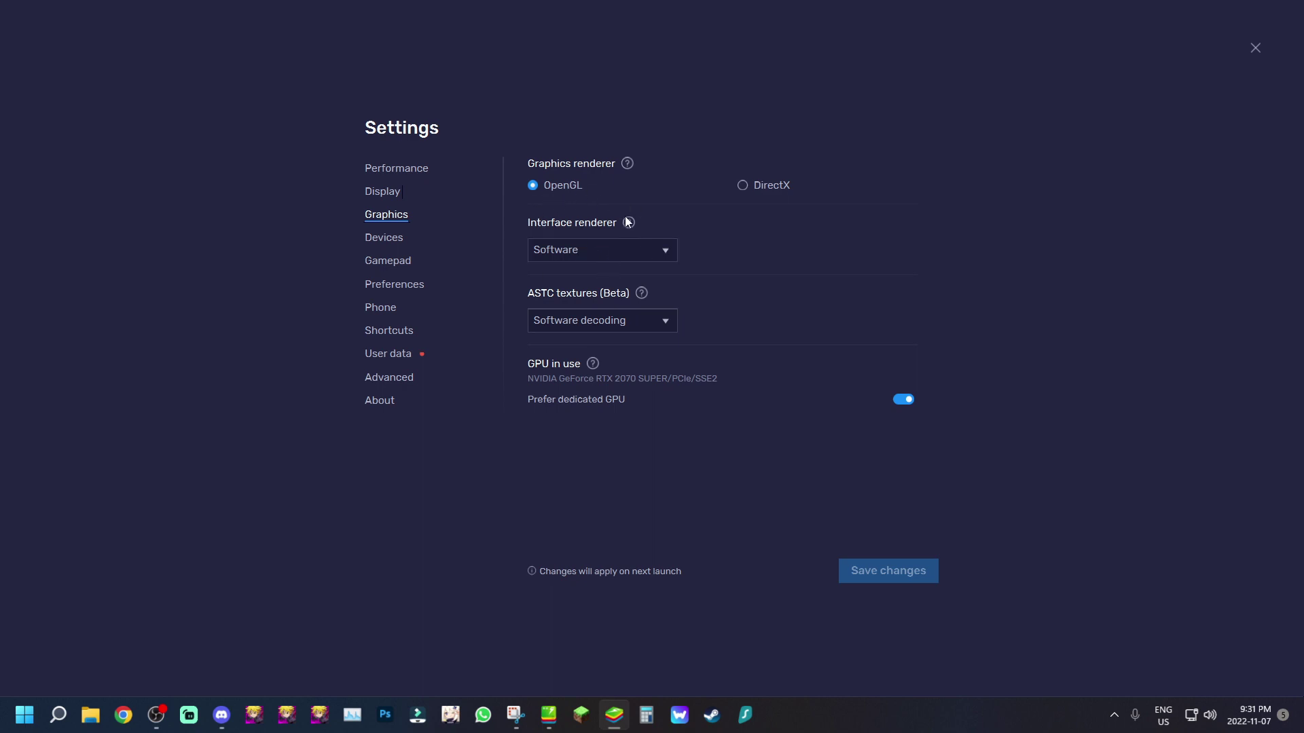
click(379, 236)
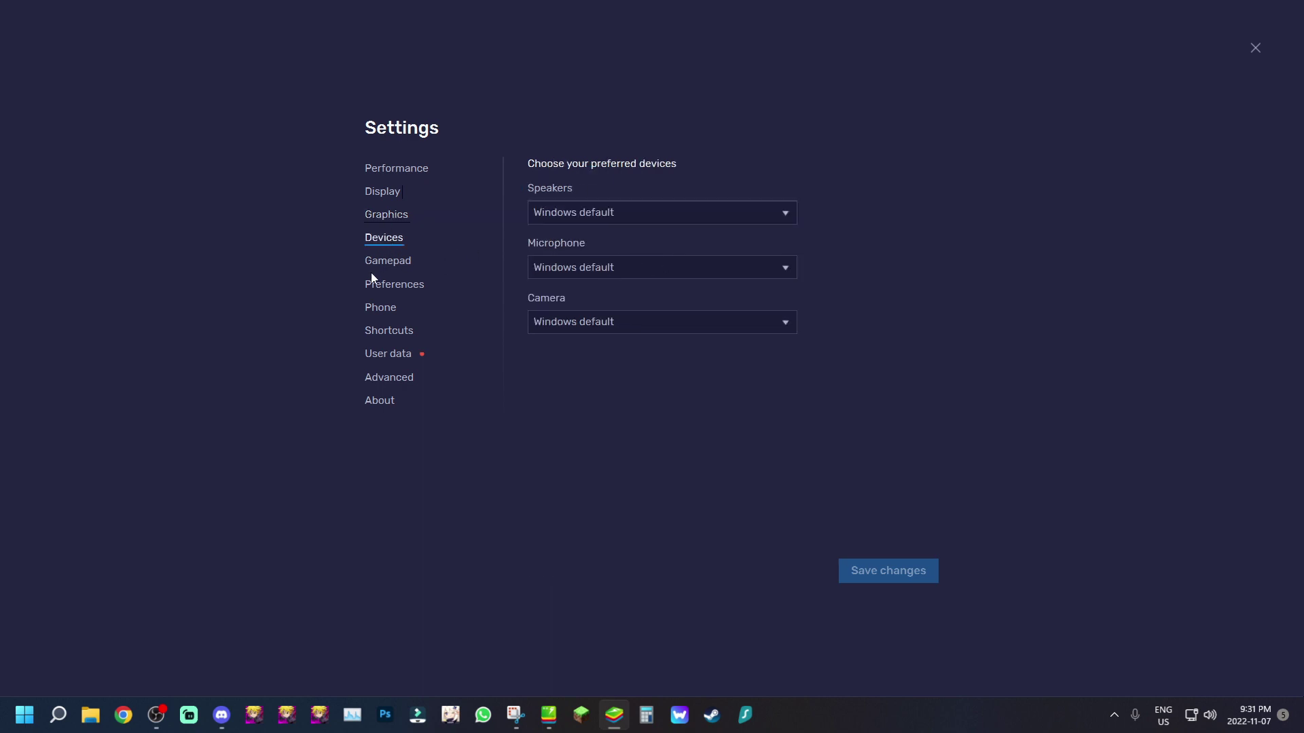
click(385, 216)
click(384, 237)
click(385, 215)
click(391, 193)
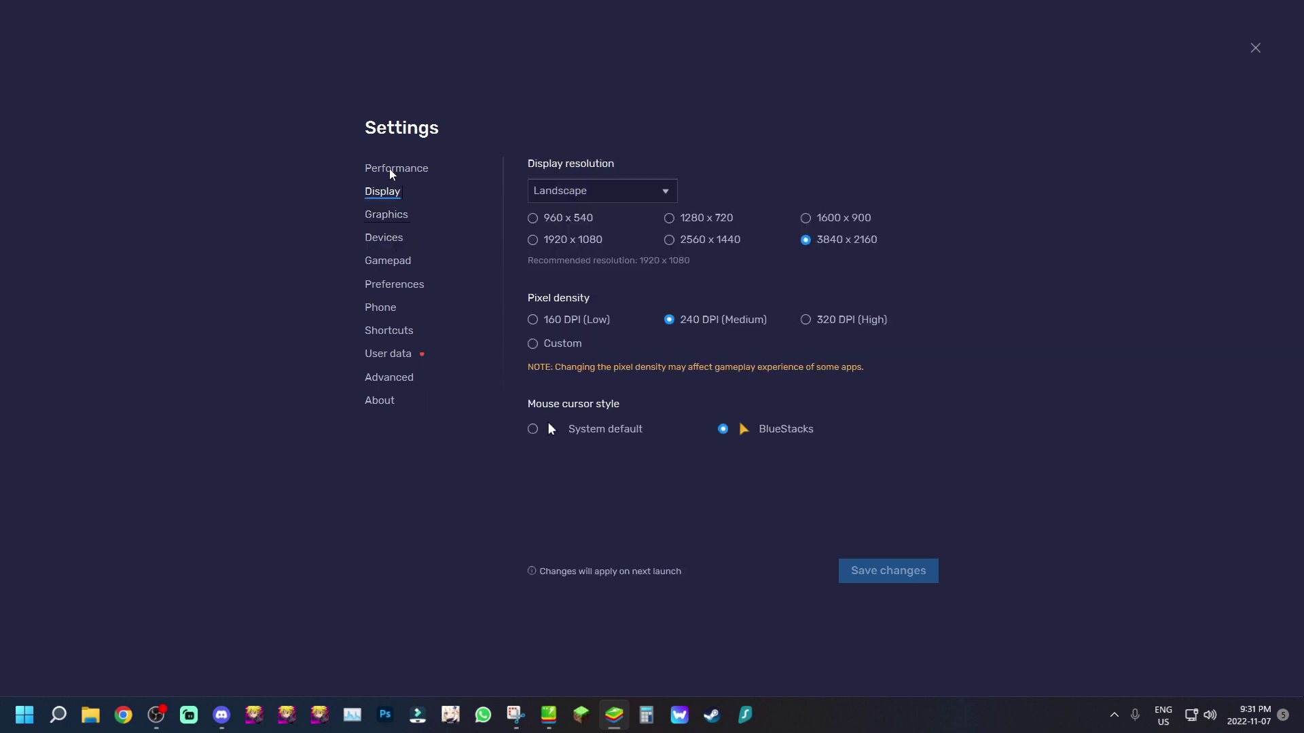
click(393, 171)
click(1255, 47)
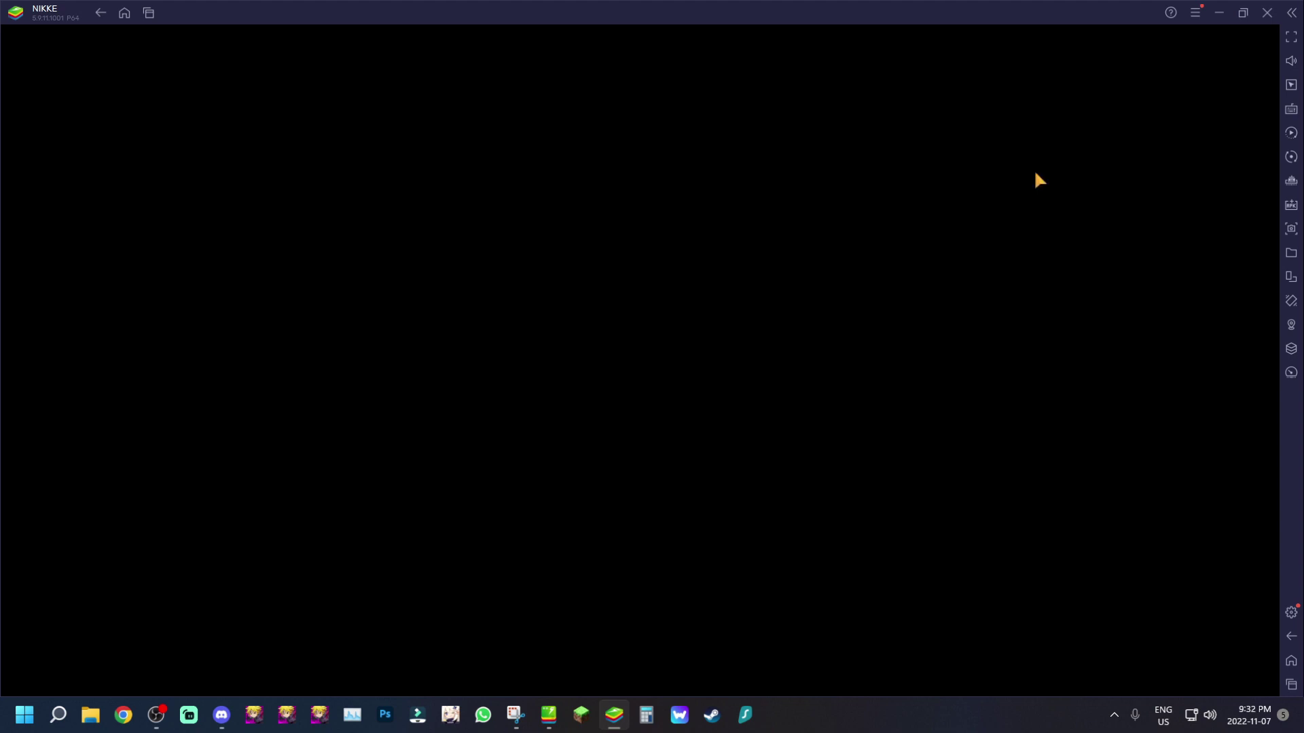
Make the emulator fullscreen, dismiss the maintenance notice and confirm the Global server
click(1290, 37)
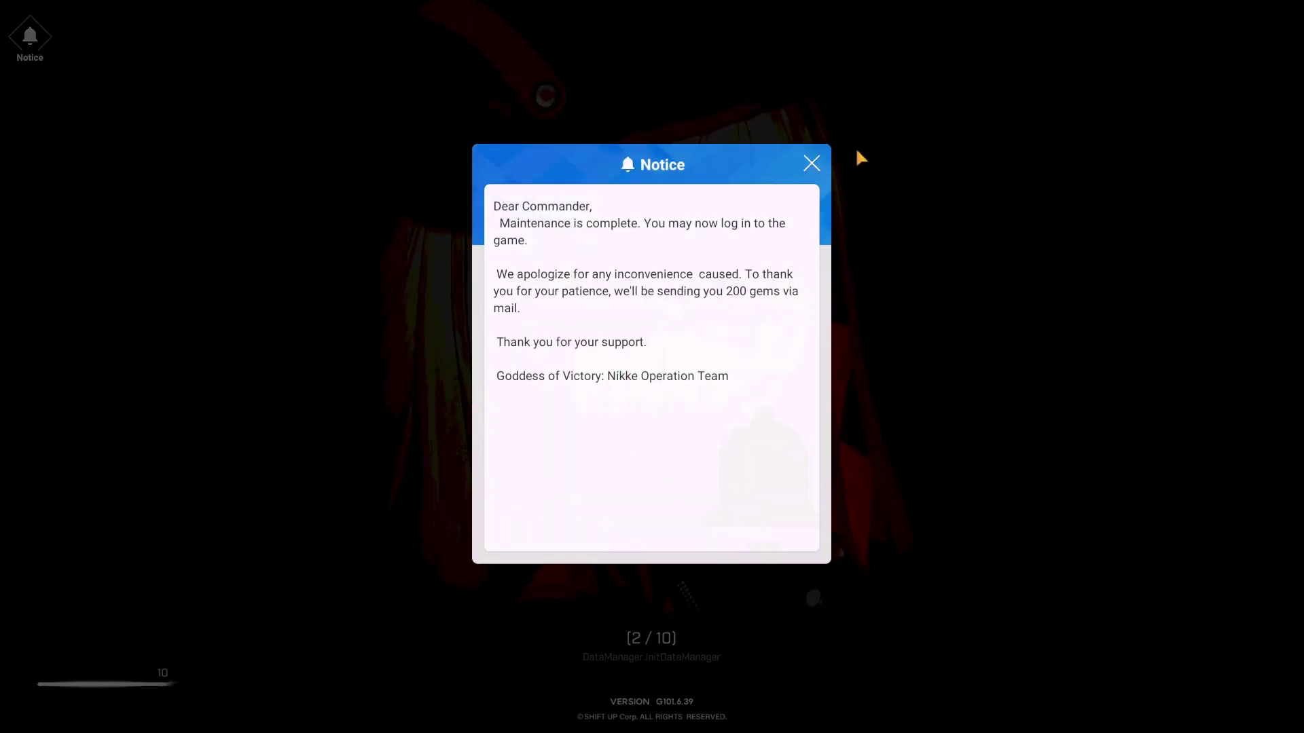
click(873, 151)
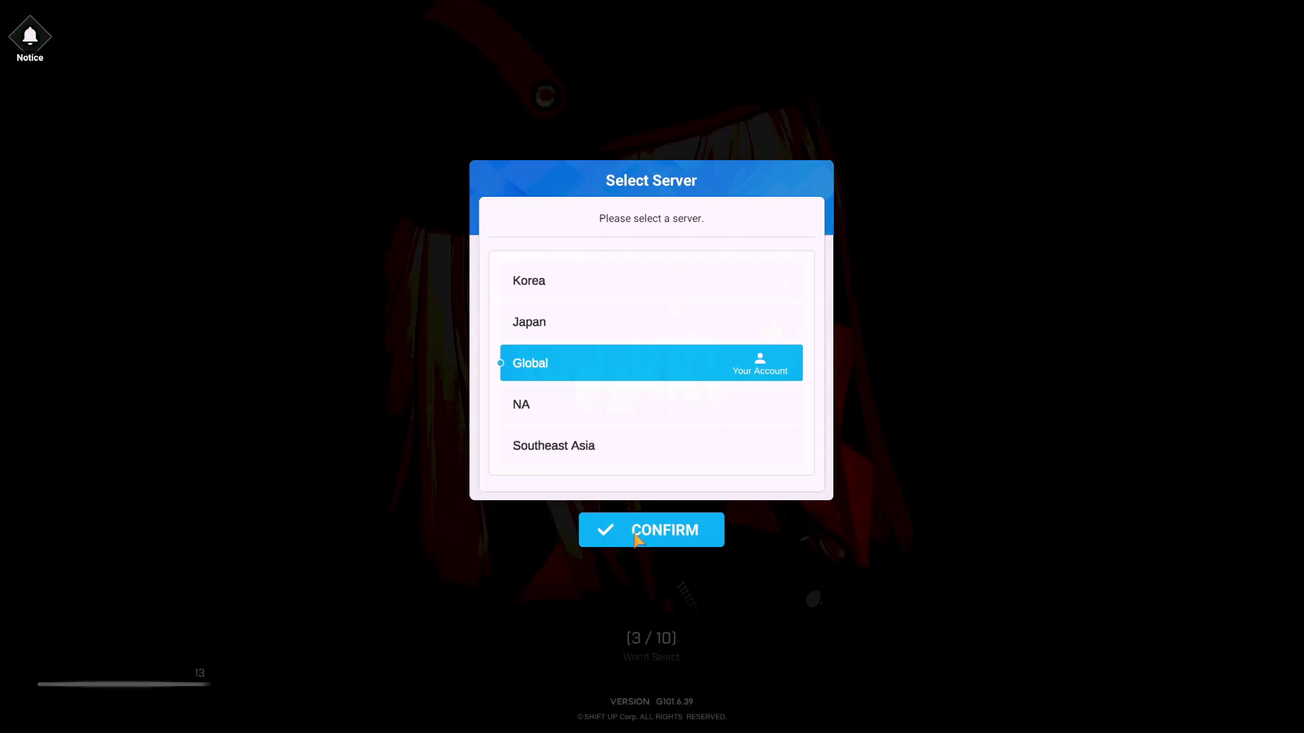
click(635, 537)
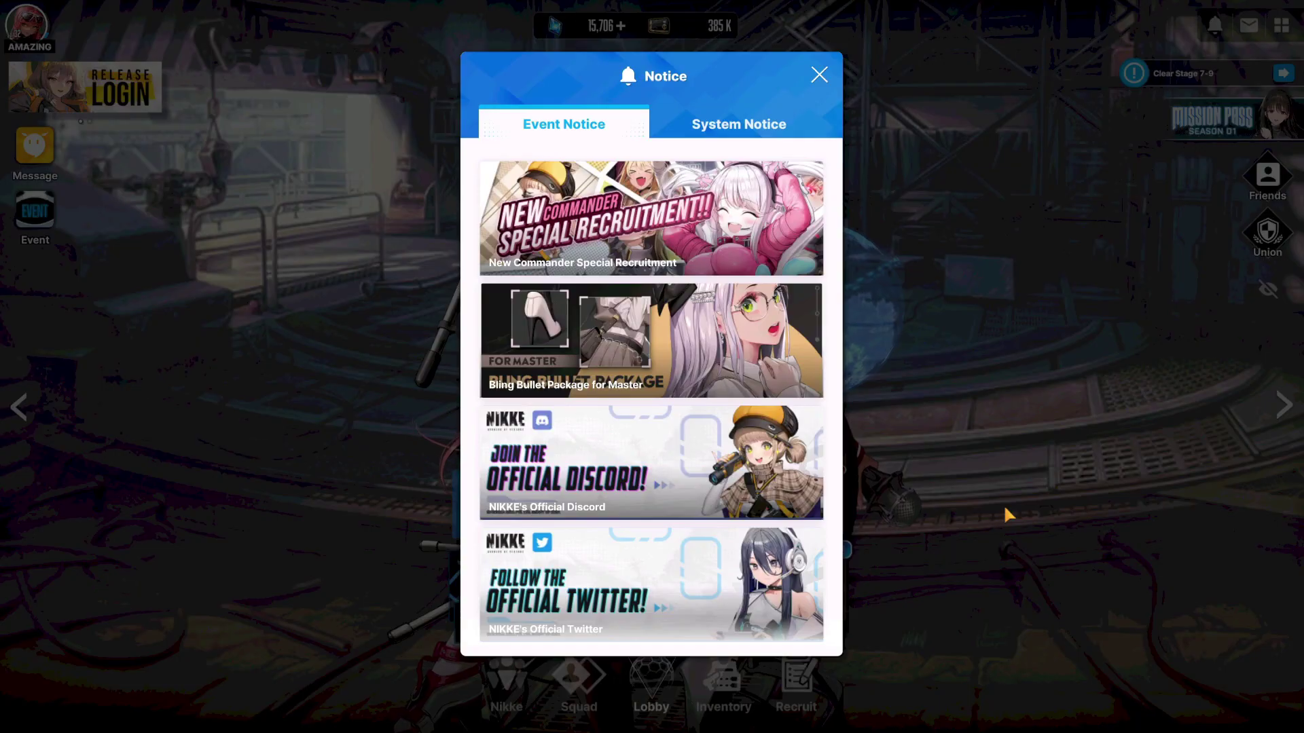
Dismiss the lobby notice and toggle Screen Shaking in the game's Battle settings
click(817, 73)
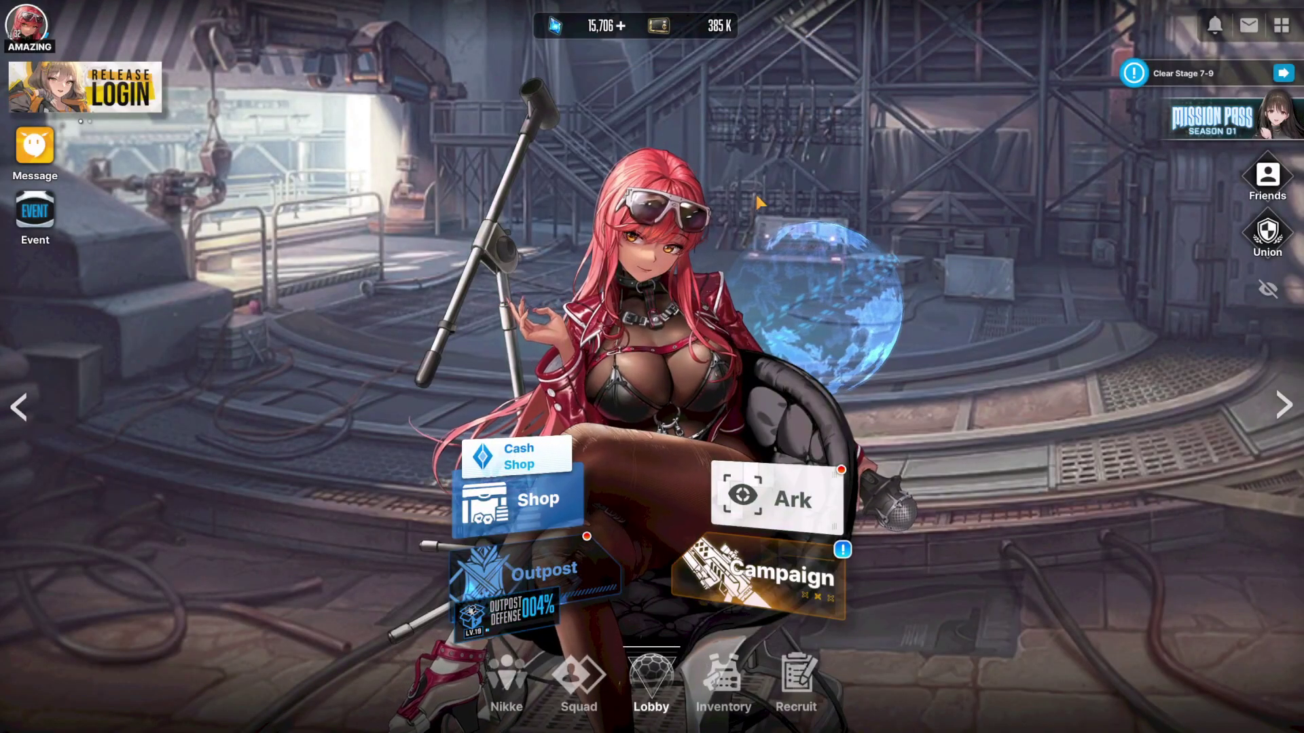
click(1282, 26)
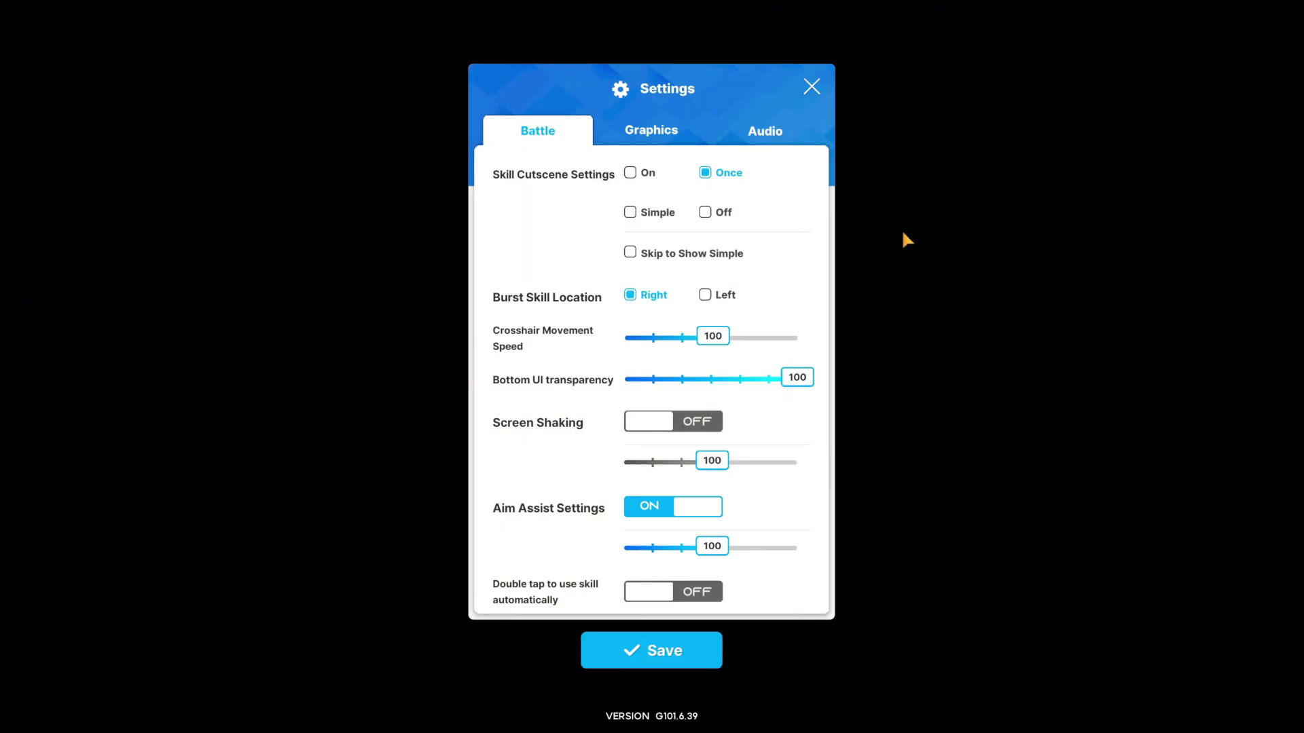
click(771, 457)
scroll(760, 441, down, 3)
scroll(597, 262, up, 3)
scroll(582, 227, down, 3)
click(553, 314)
scroll(551, 319, up, 3)
drag(534, 282, 527, 244)
click(620, 399)
Check the Graphics settings, close the menus and enter the Campaign
click(647, 132)
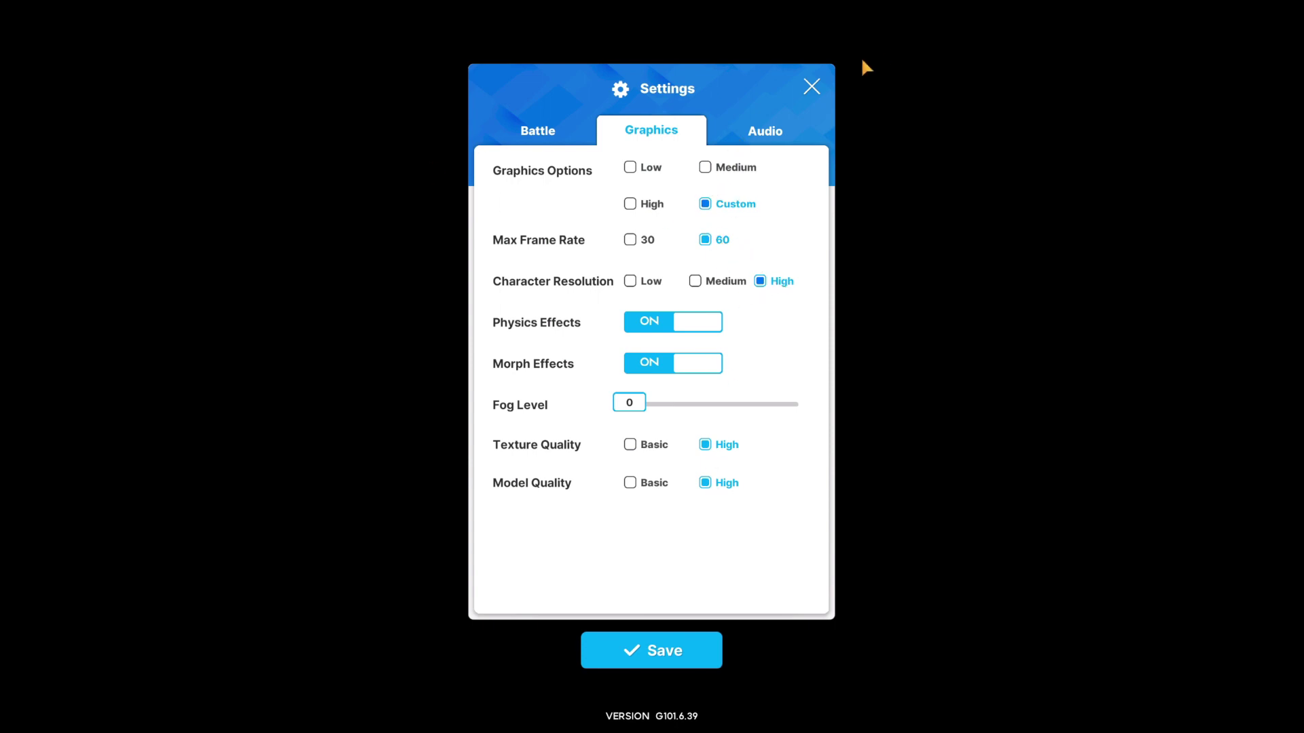
click(812, 86)
click(792, 267)
click(782, 583)
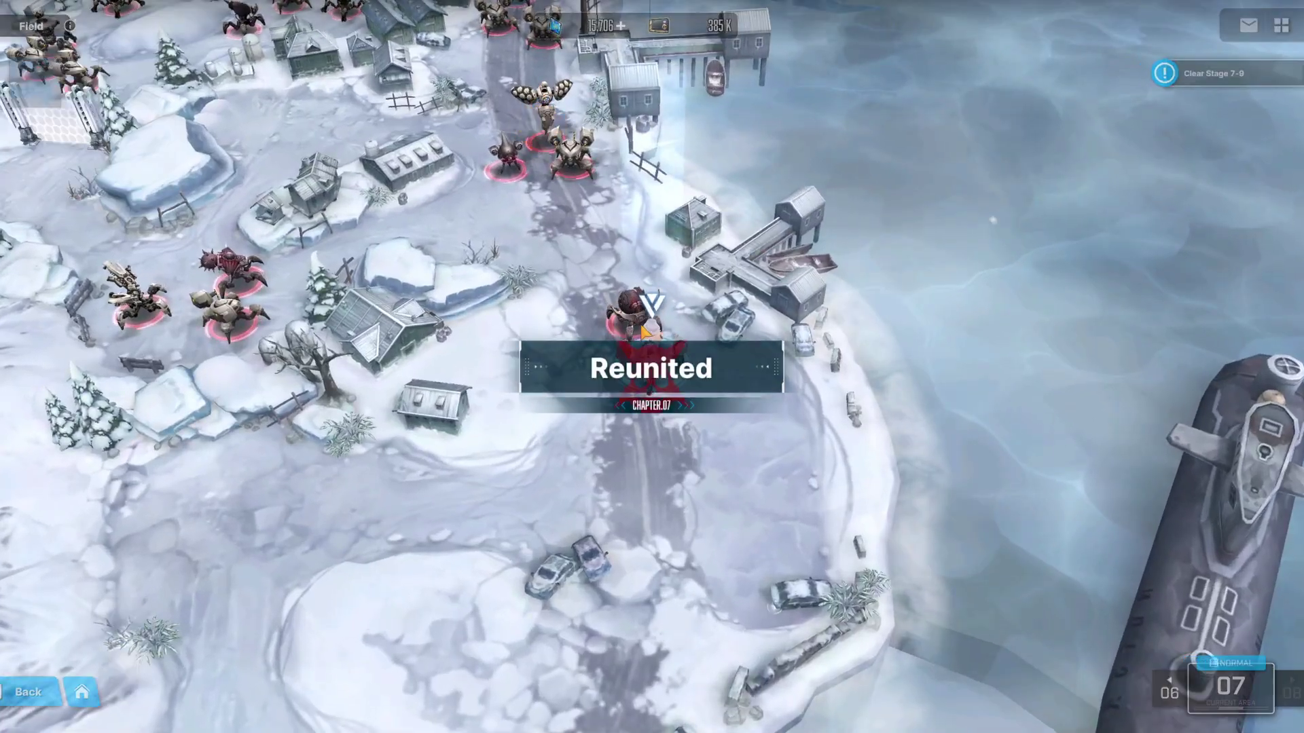
Open the Stage 7-6 panel on the campaign map and start its battle
click(644, 331)
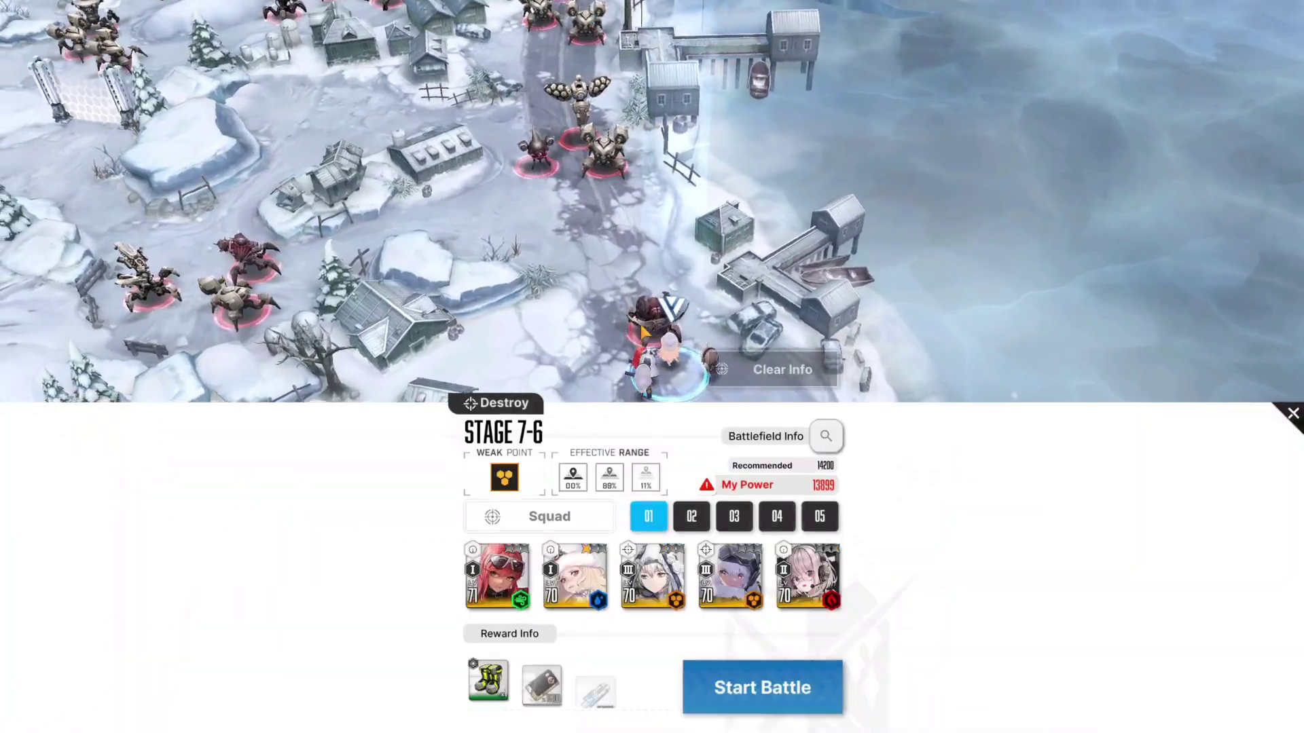
click(761, 687)
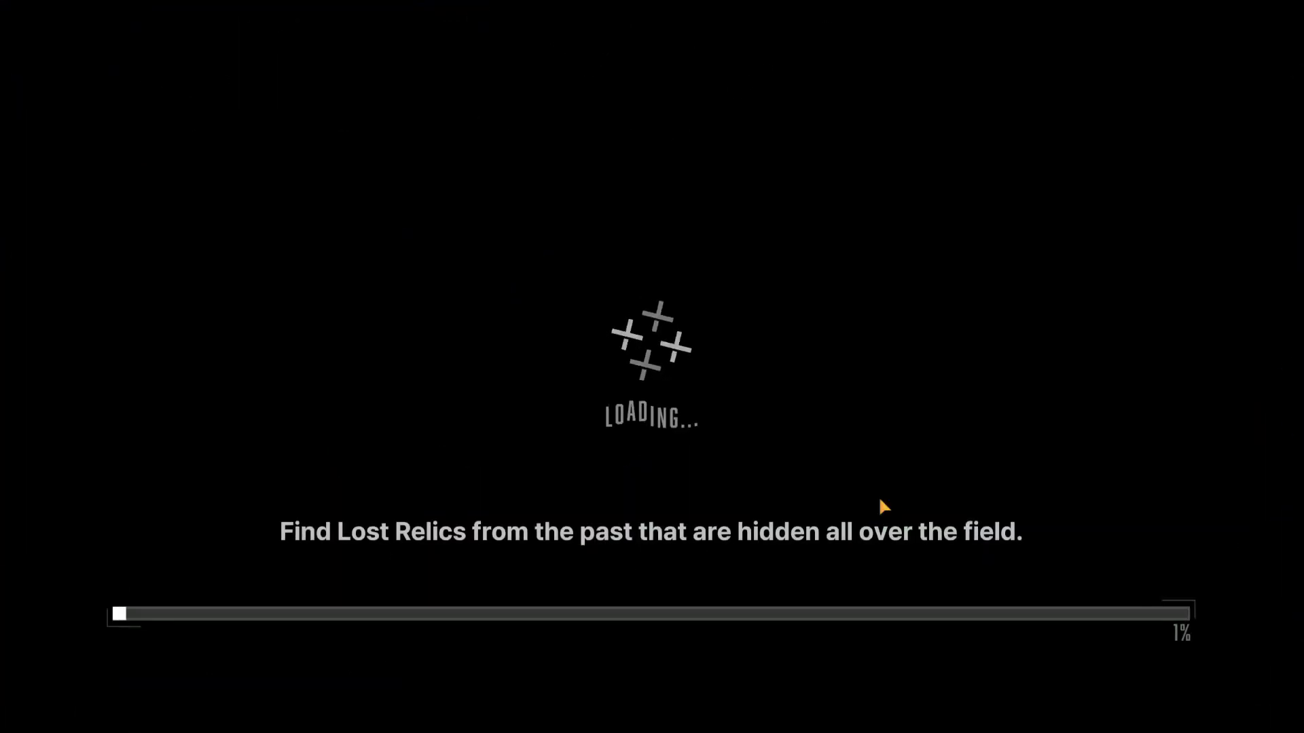